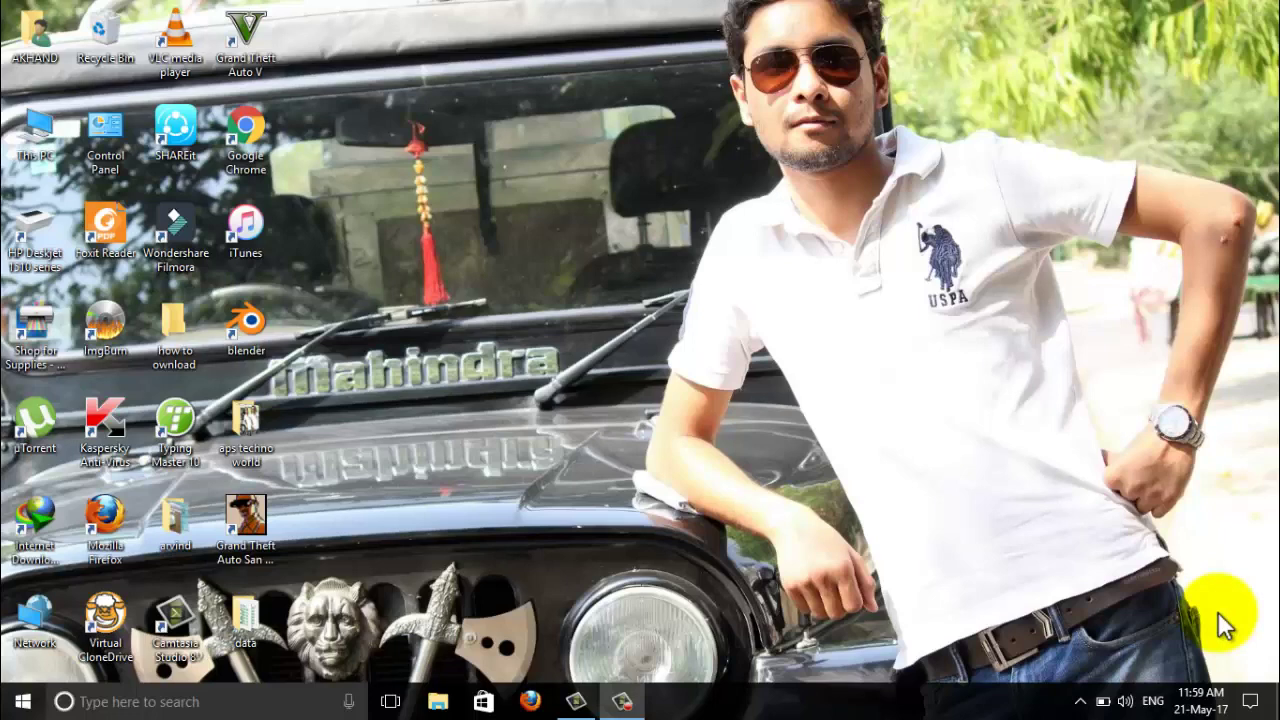
Refresh the desktop twice, then launch NVIDIA Control Panel from the desktop context menu
{"action": "right_click", "coordinate": [576, 255]}
{"action": "left_click", "coordinate": [617, 312]}
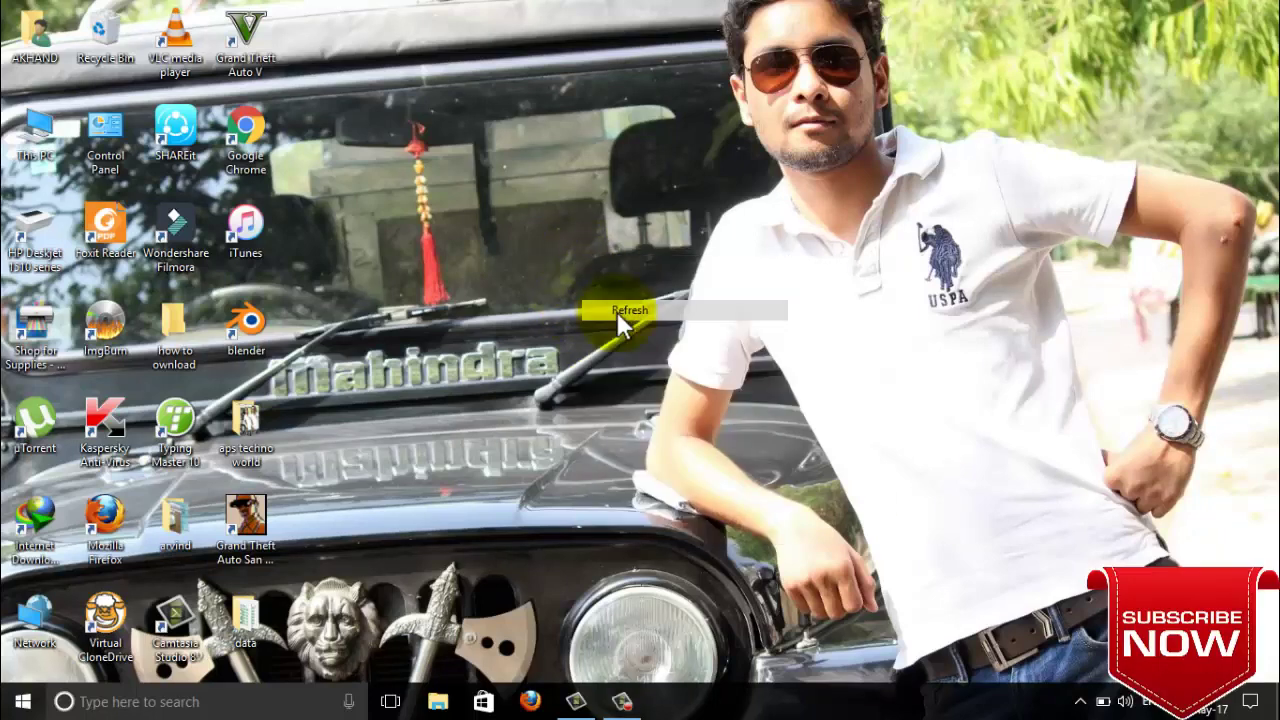
{"action": "right_click", "coordinate": [617, 312]}
{"action": "left_click", "coordinate": [683, 366]}
{"action": "right_click", "coordinate": [679, 252]}
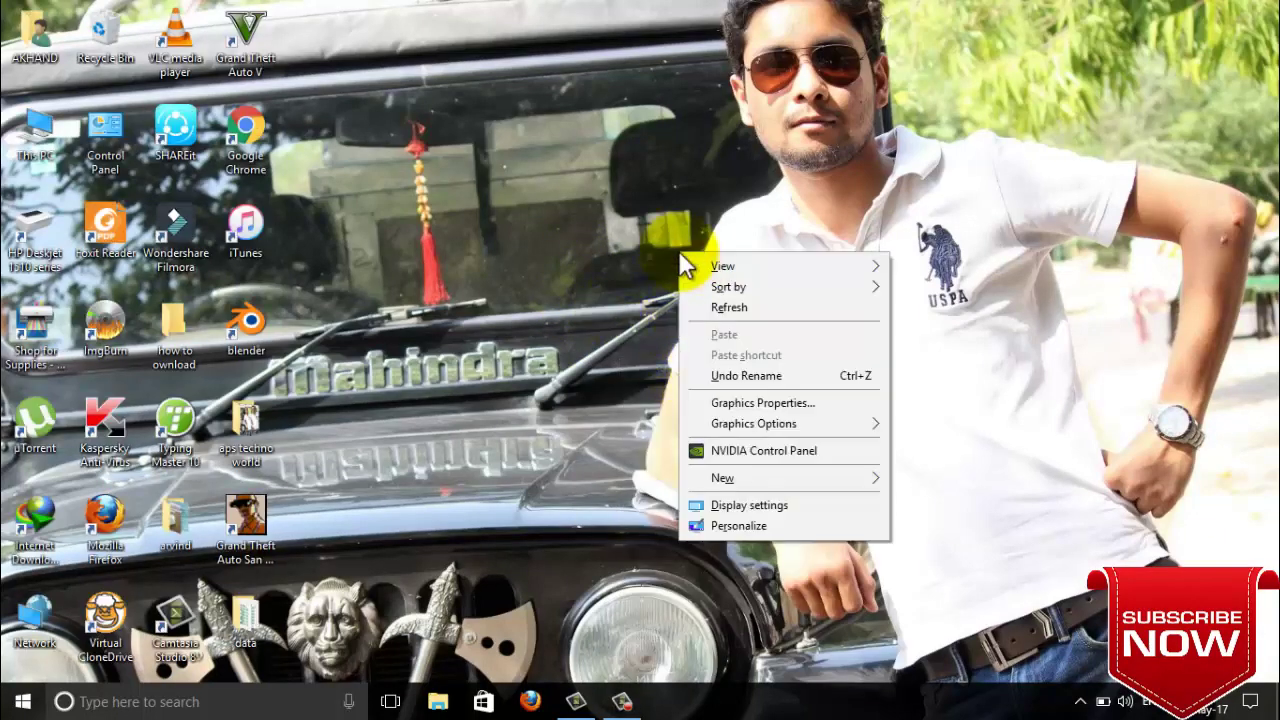
{"action": "left_click", "coordinate": [746, 453]}
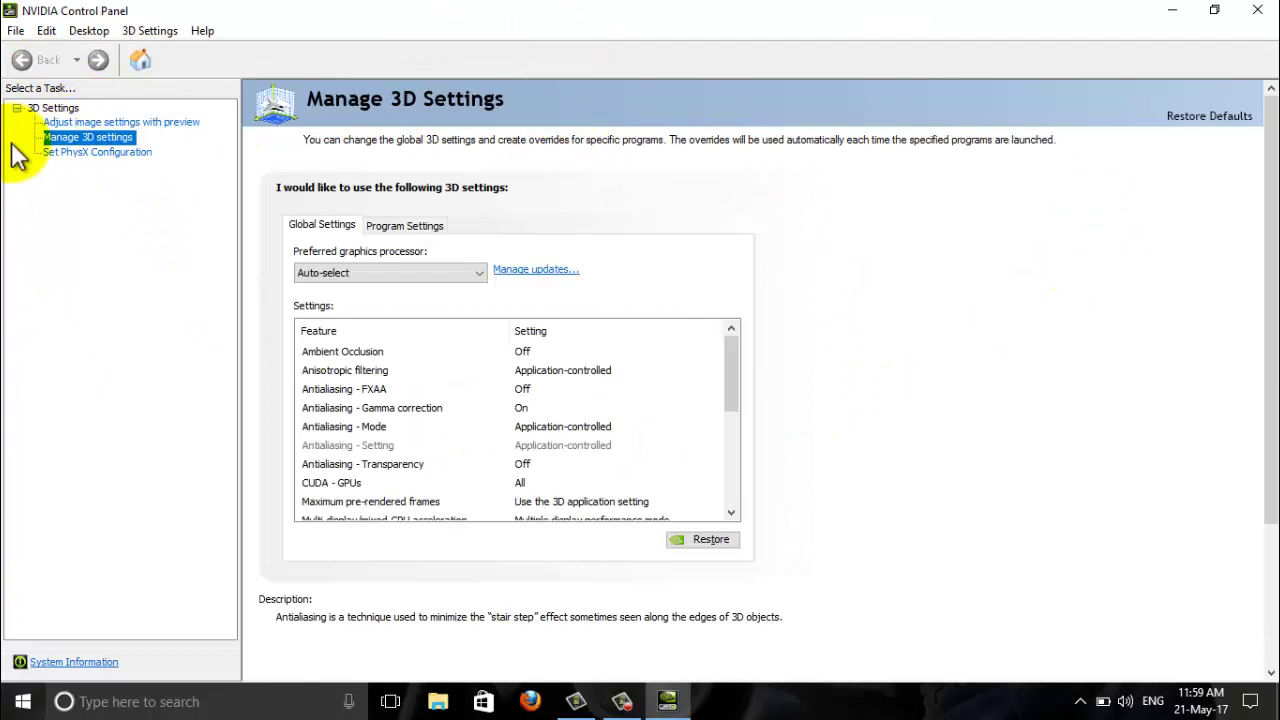
{"action": "left_click", "coordinate": [160, 122]}
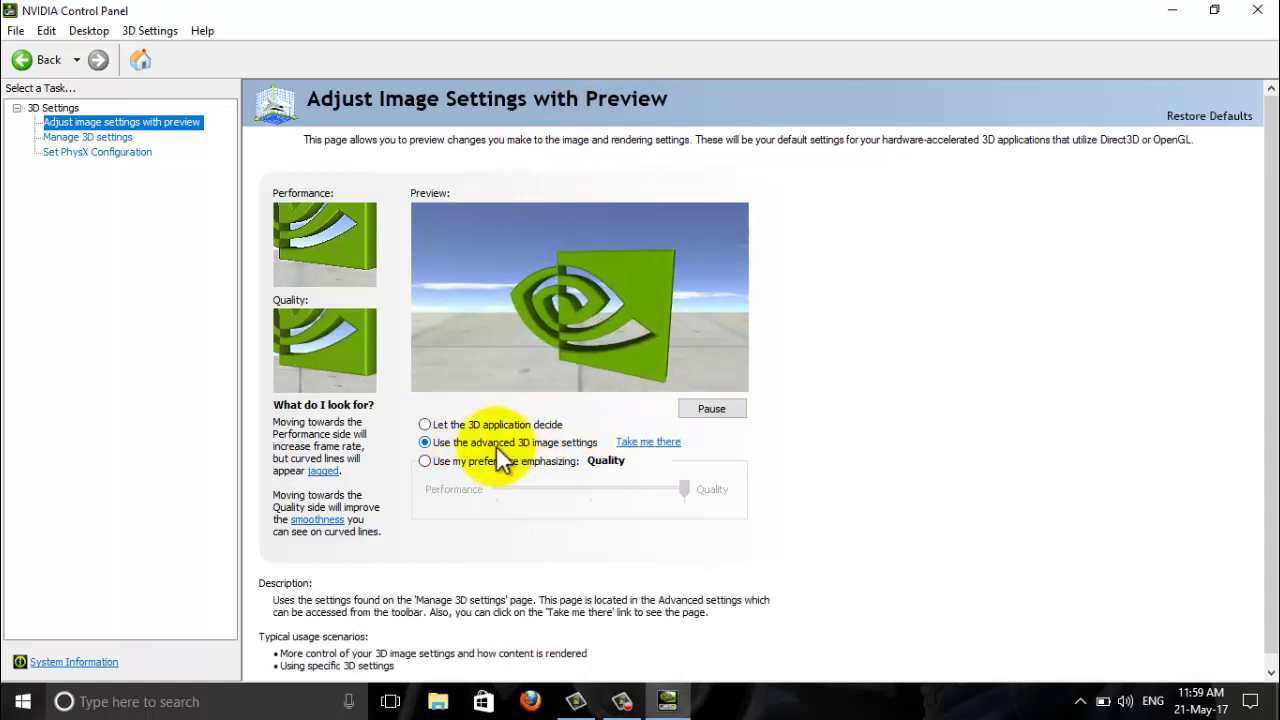
{"action": "left_click", "coordinate": [647, 442]}
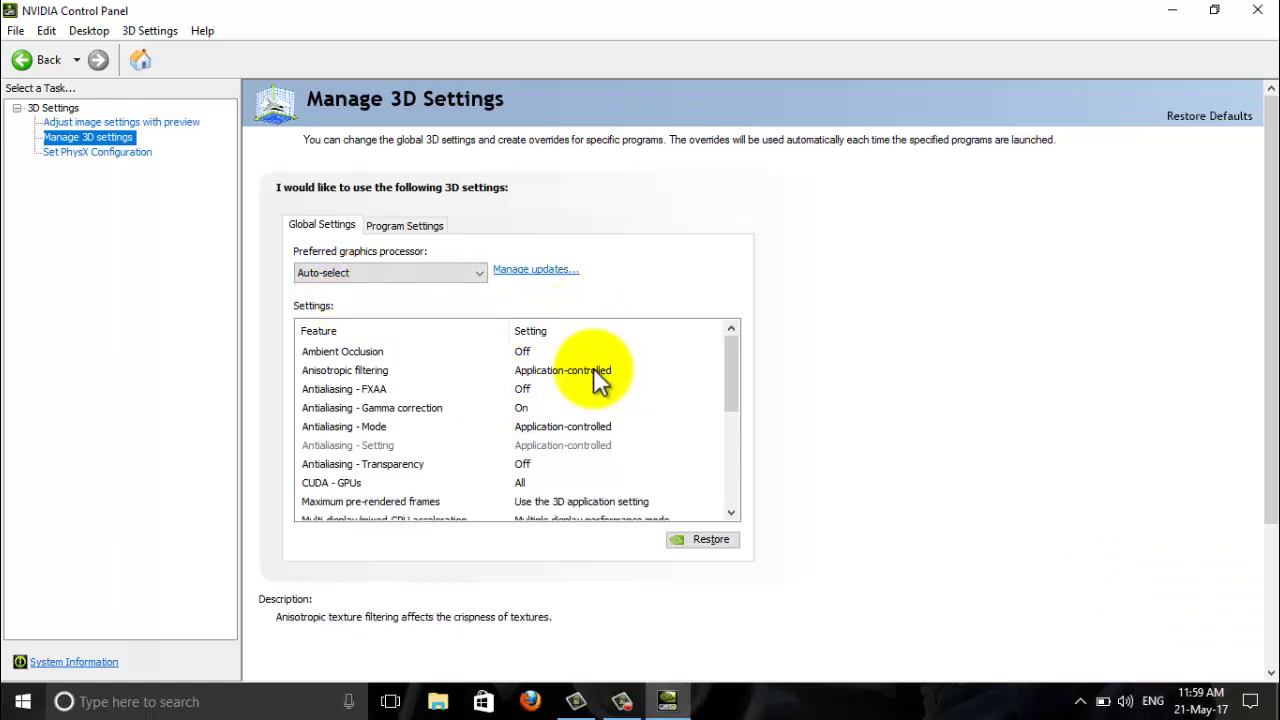
Change the global Multi-display/mixed-GPU acceleration value to Single display performance mode
{"action": "scroll", "coordinate": [372, 420], "scroll_direction": "down", "scroll_amount": 1}
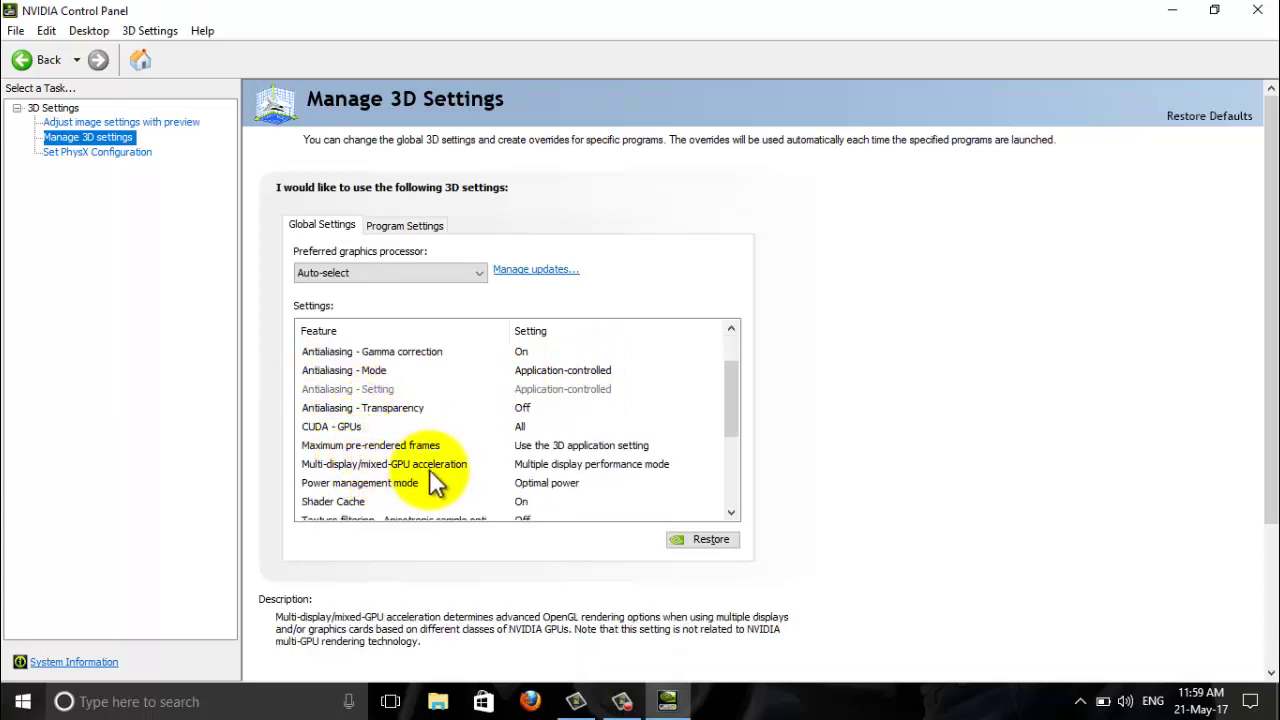
{"action": "left_click", "coordinate": [545, 466]}
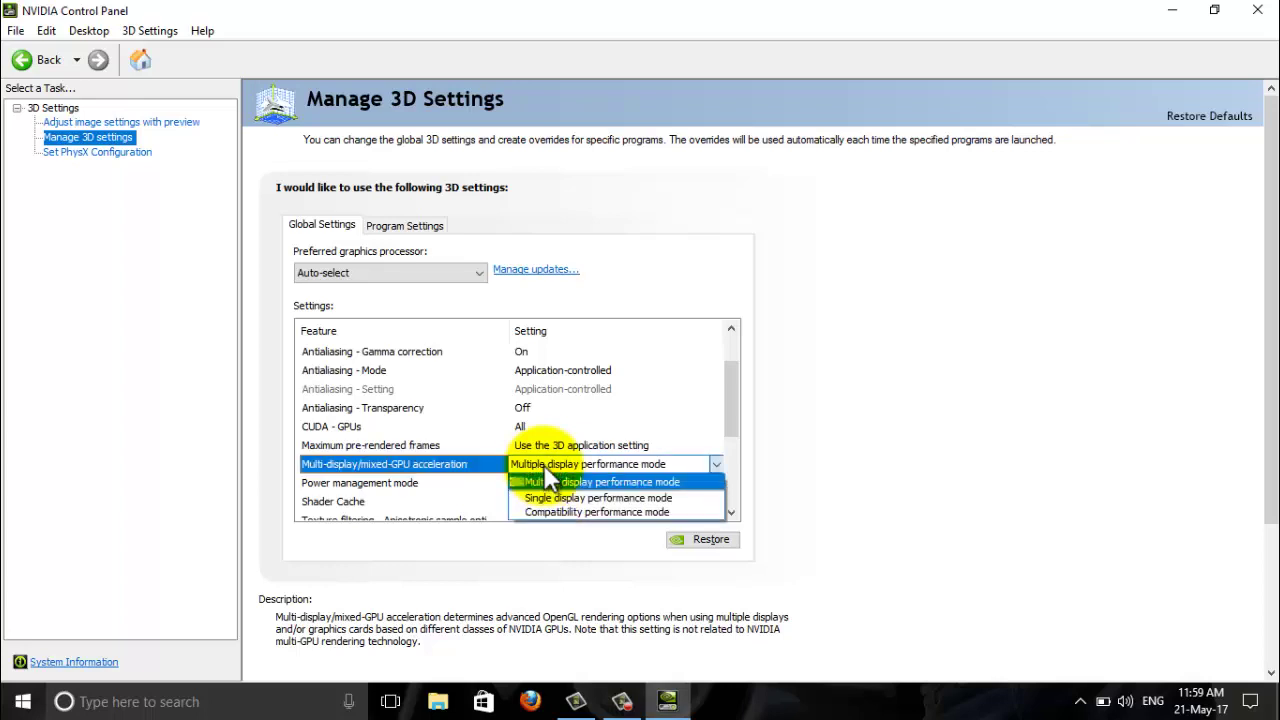
{"action": "left_click", "coordinate": [557, 498]}
{"action": "scroll", "coordinate": [554, 496], "scroll_direction": "up", "scroll_amount": 1}
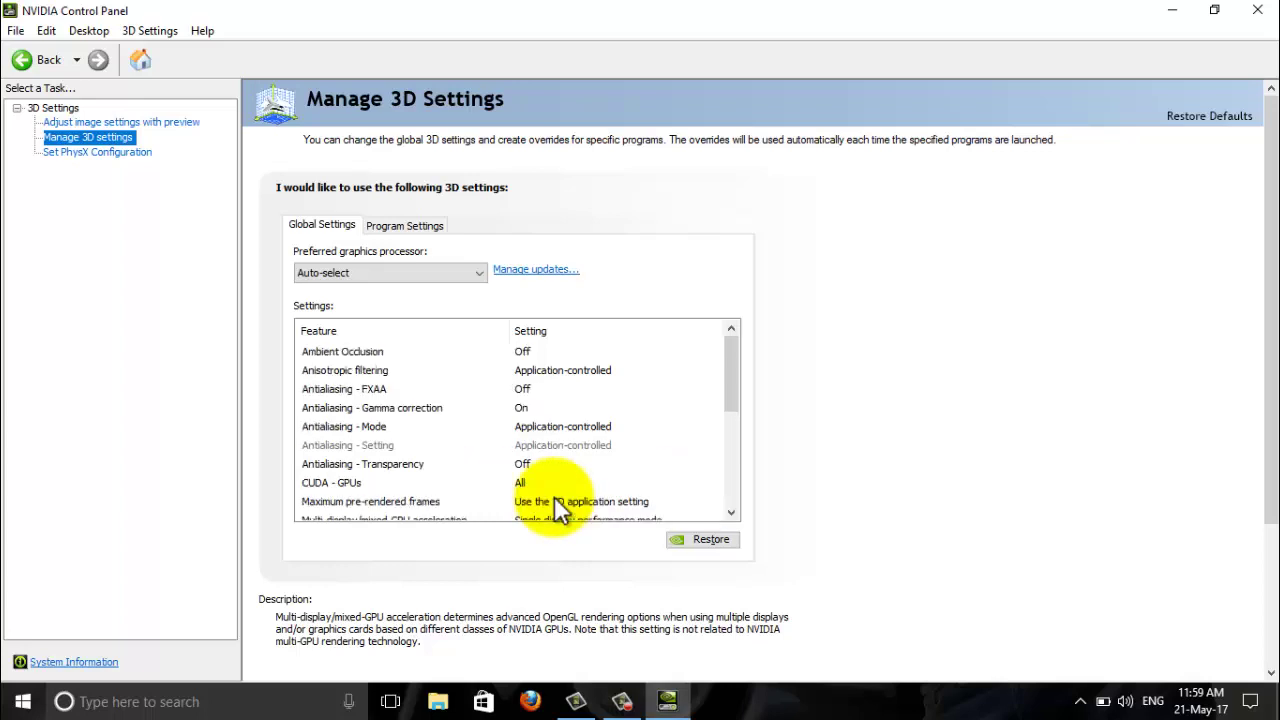
{"action": "left_click_drag", "start_coordinate": [733, 399], "coordinate": [733, 419]}
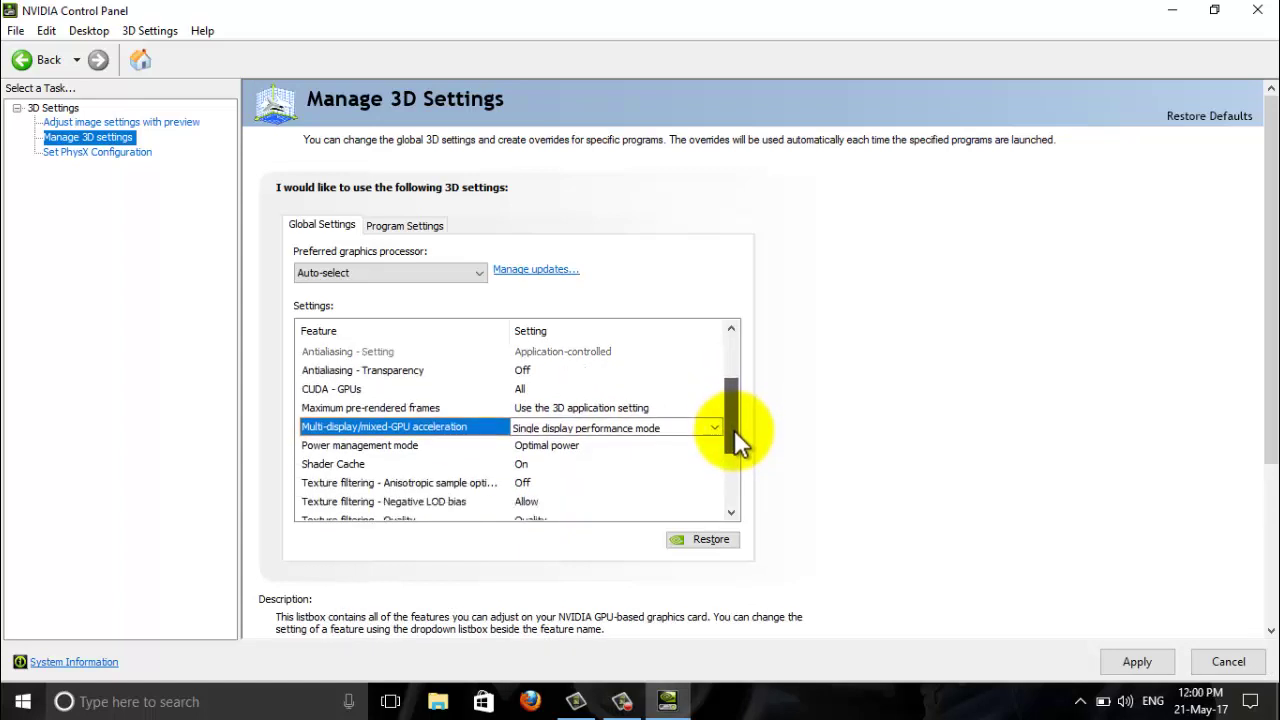
{"action": "left_click_drag", "start_coordinate": [733, 419], "coordinate": [734, 434]}
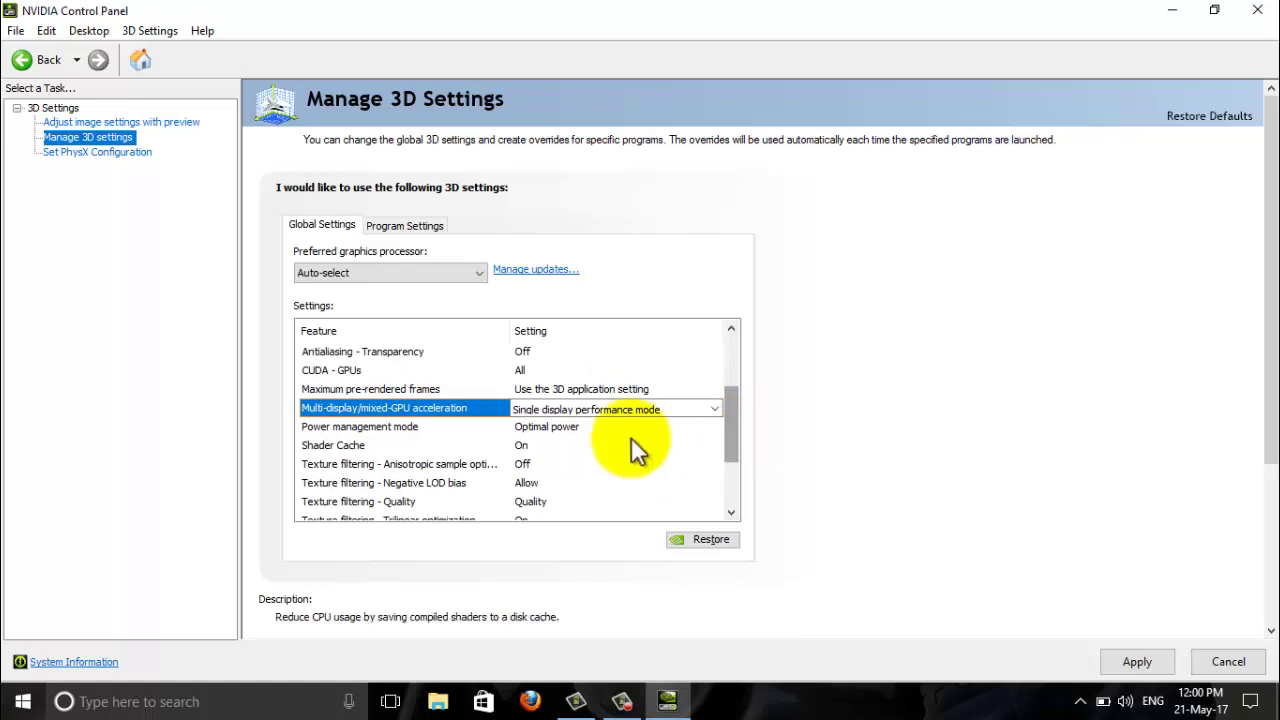
Set Power management mode to Prefer maximum performance
{"action": "left_click", "coordinate": [400, 428]}
{"action": "left_click", "coordinate": [543, 426]}
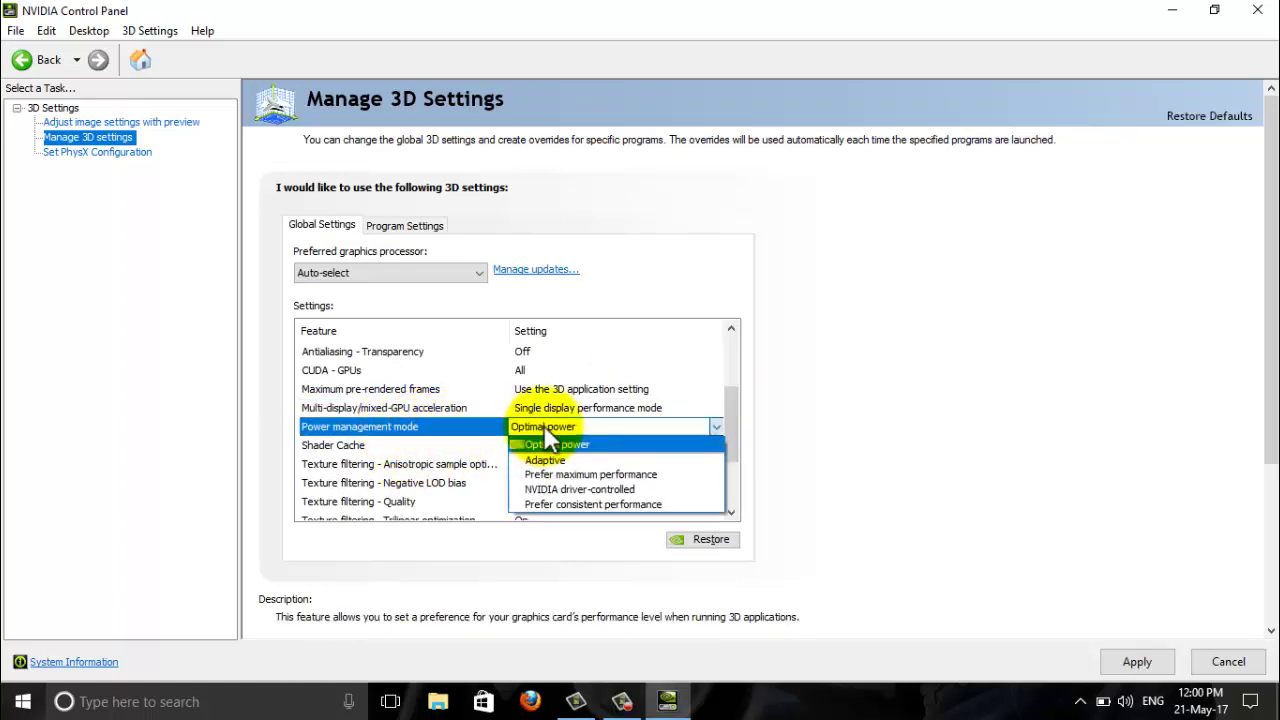
{"action": "left_click", "coordinate": [569, 474]}
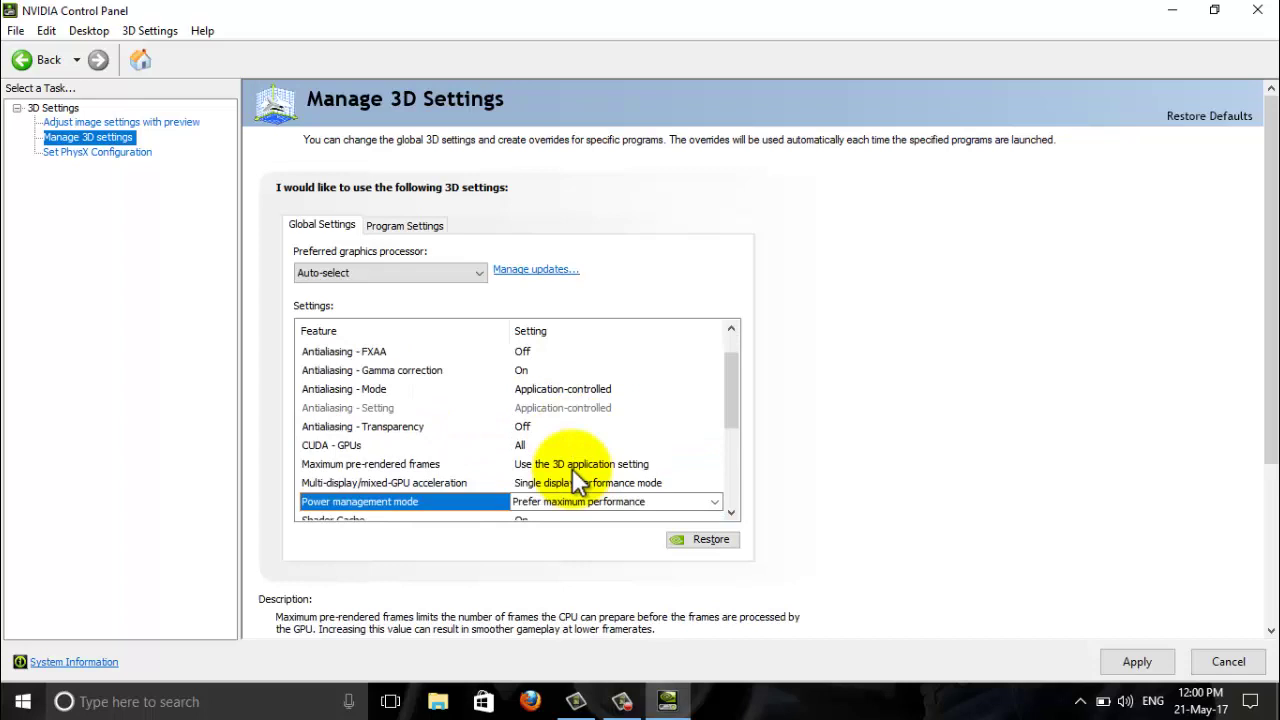
{"action": "left_click_drag", "start_coordinate": [732, 401], "coordinate": [739, 443]}
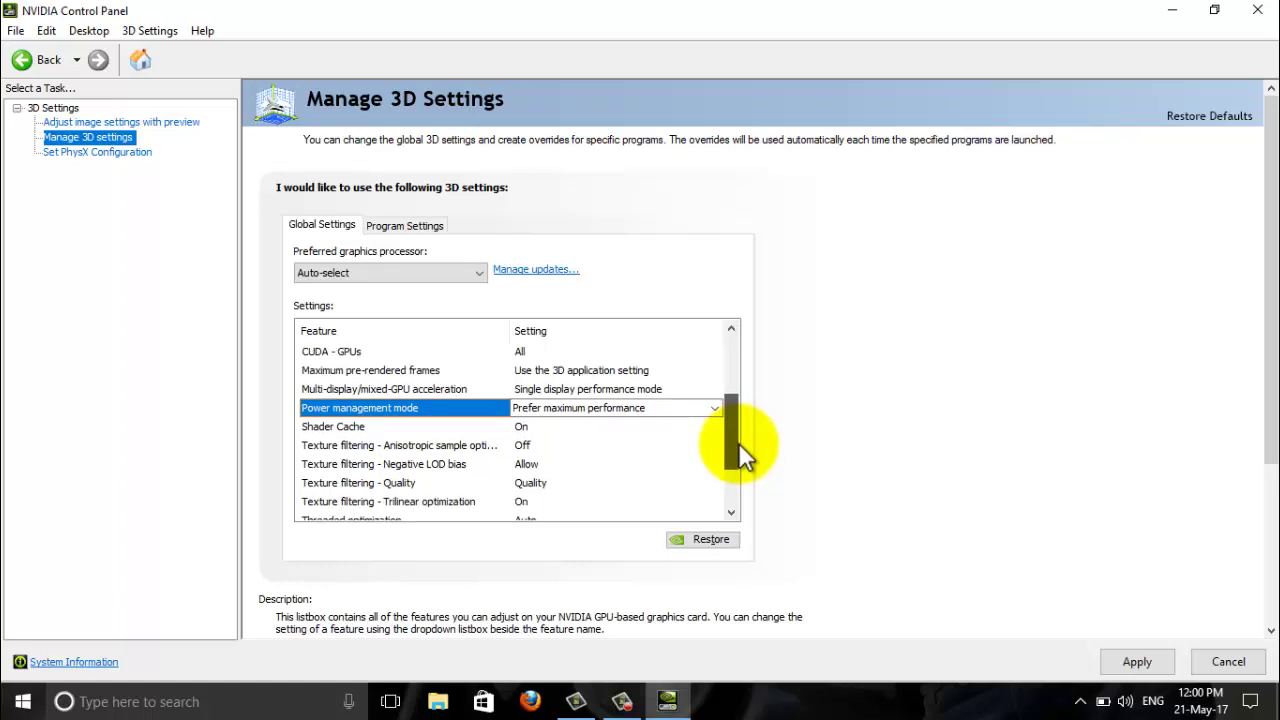
{"action": "left_click_drag", "start_coordinate": [739, 443], "coordinate": [739, 443]}
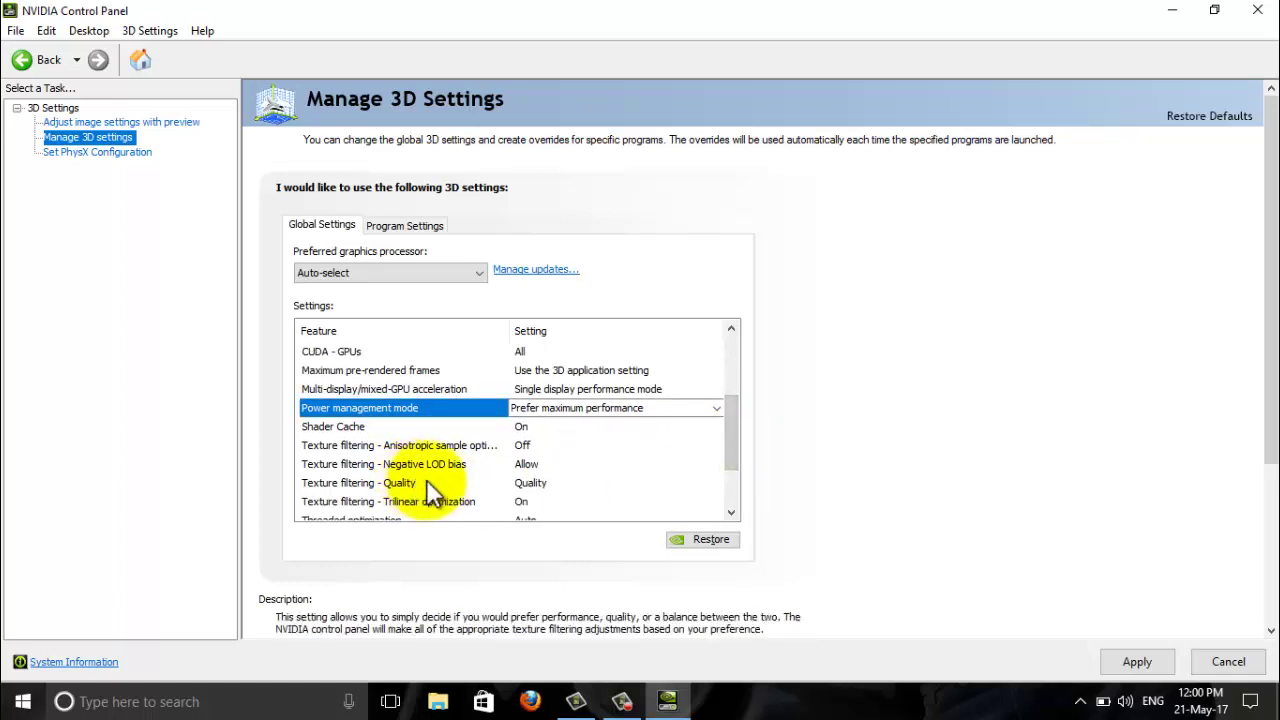
Set Texture filtering - Quality to High performance and apply the 3D settings
{"action": "left_click", "coordinate": [518, 487]}
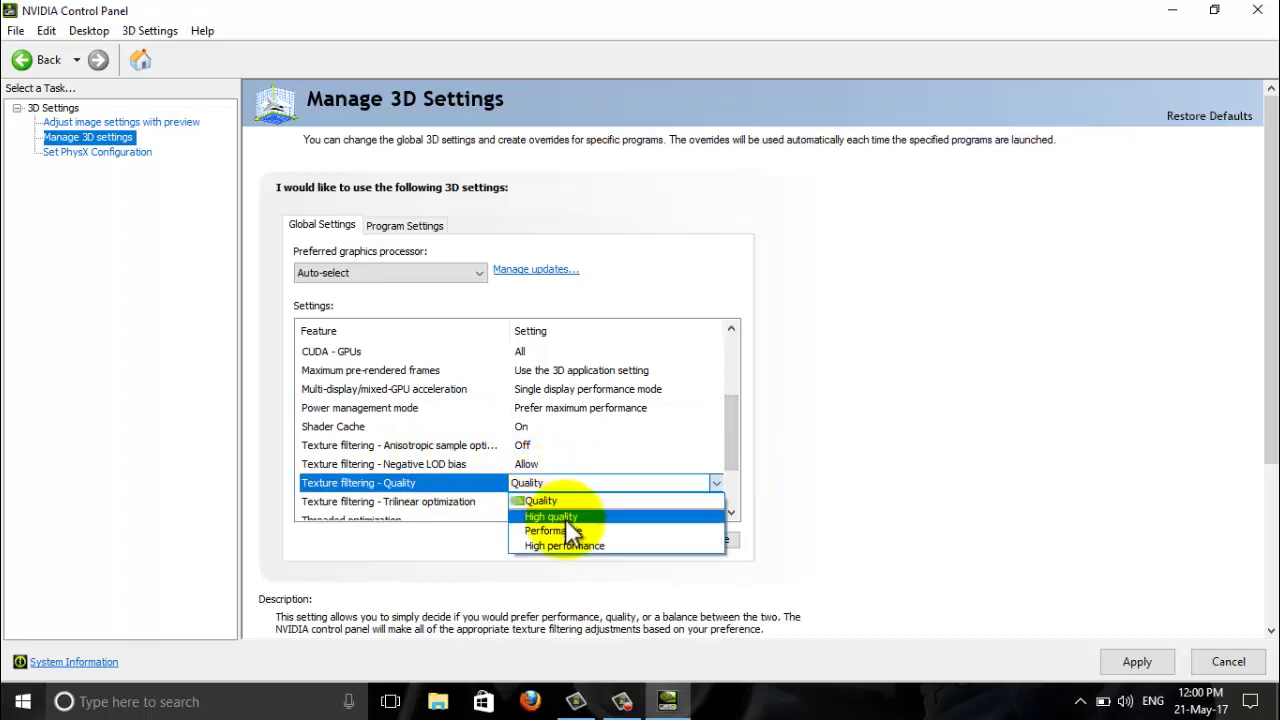
{"action": "left_click", "coordinate": [572, 544]}
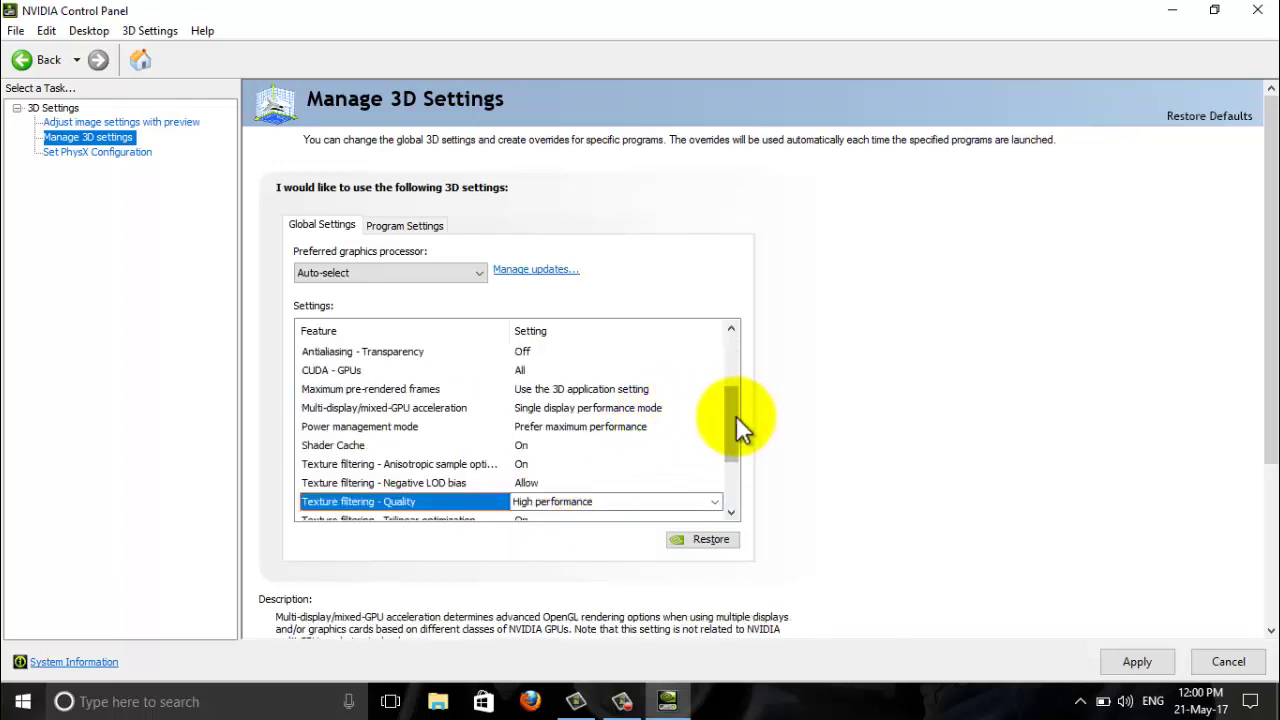
{"action": "left_click_drag", "start_coordinate": [735, 417], "coordinate": [737, 427]}
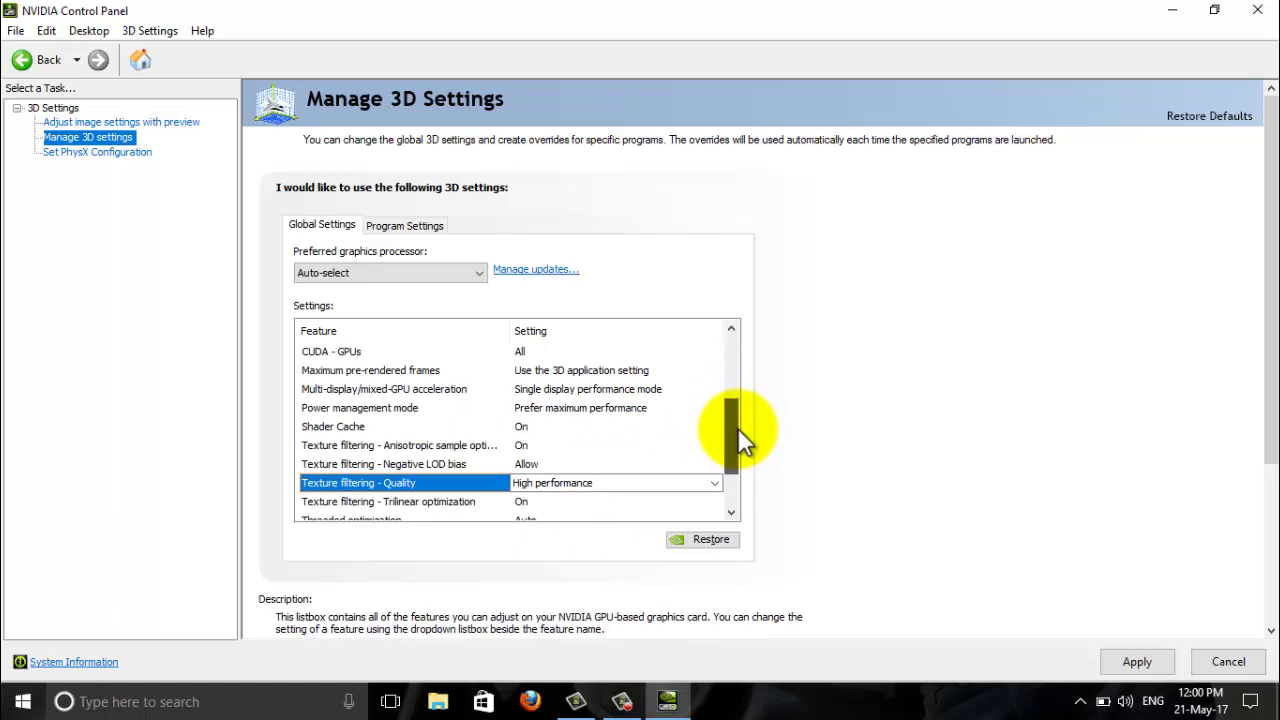
{"action": "left_click_drag", "start_coordinate": [738, 429], "coordinate": [738, 456]}
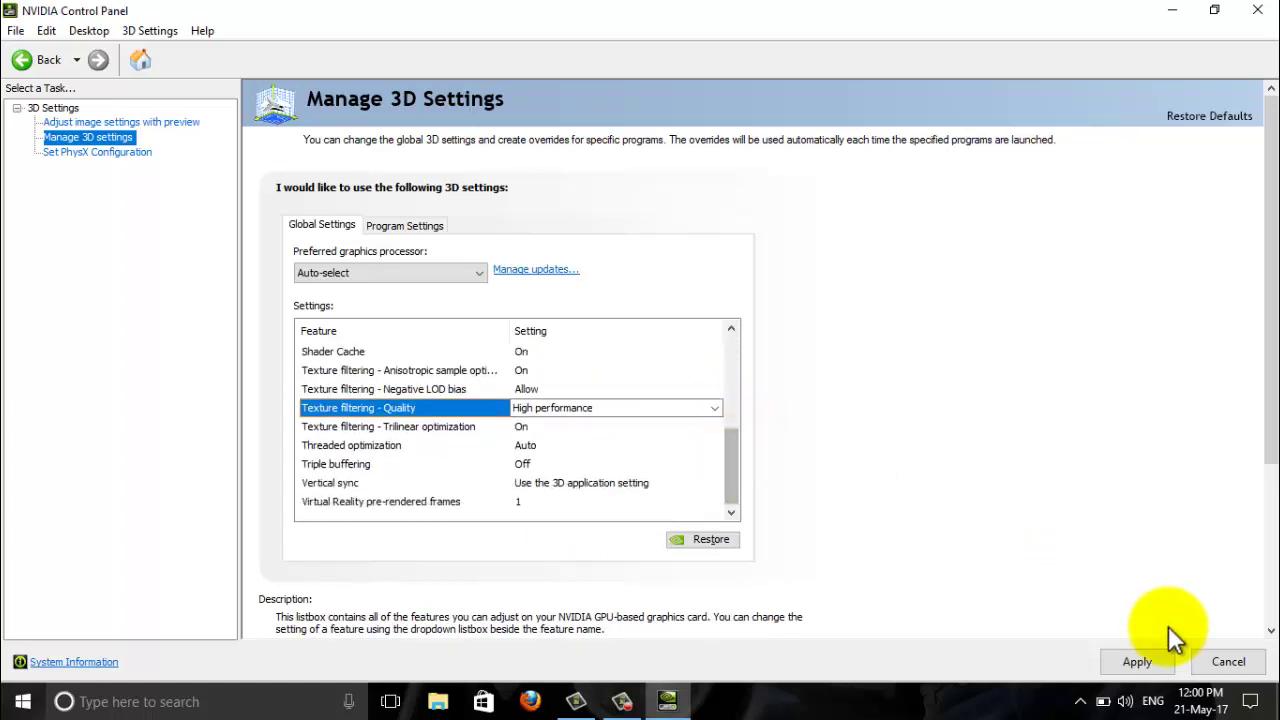
{"action": "left_click", "coordinate": [1137, 663]}
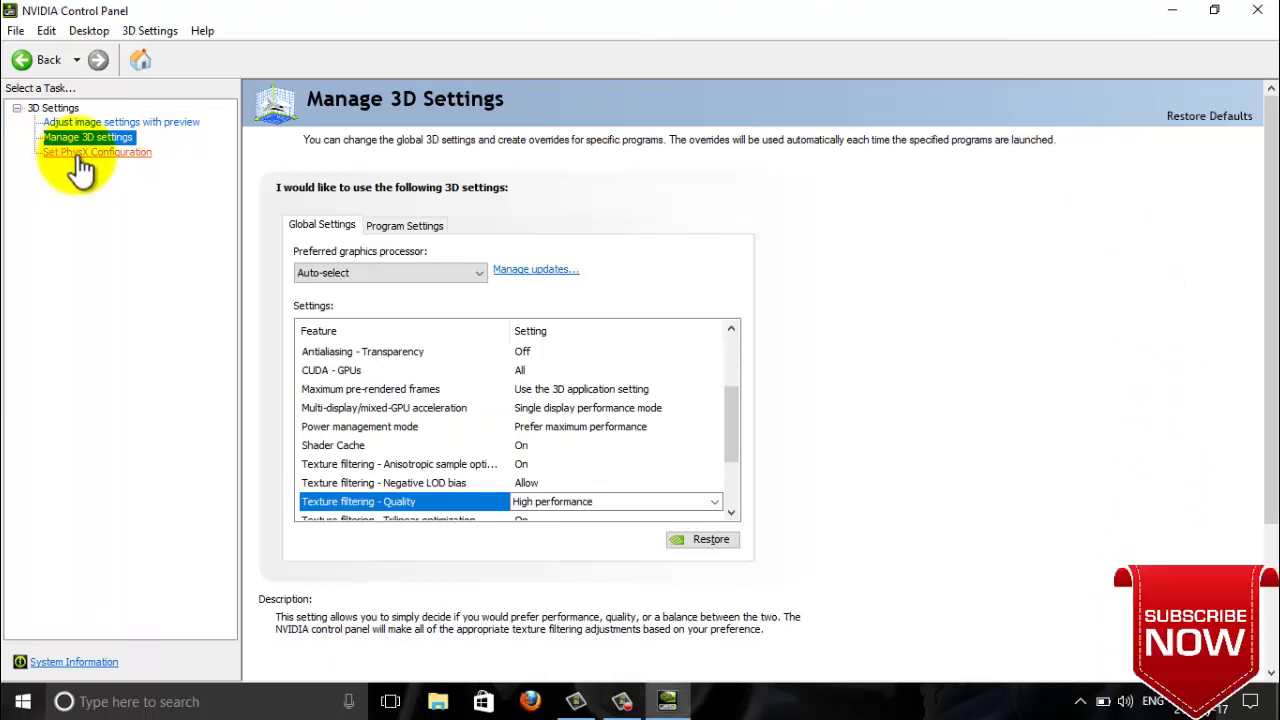
{"action": "left_click", "coordinate": [75, 155]}
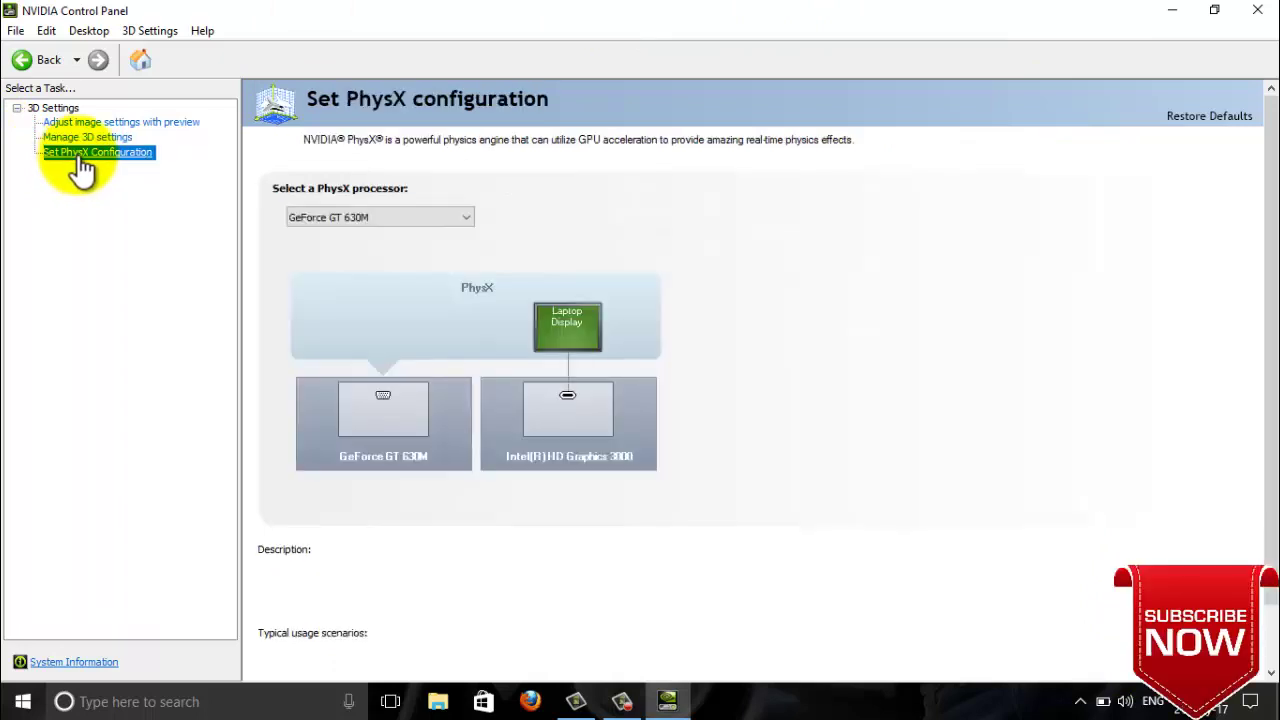
{"action": "left_click", "coordinate": [379, 220]}
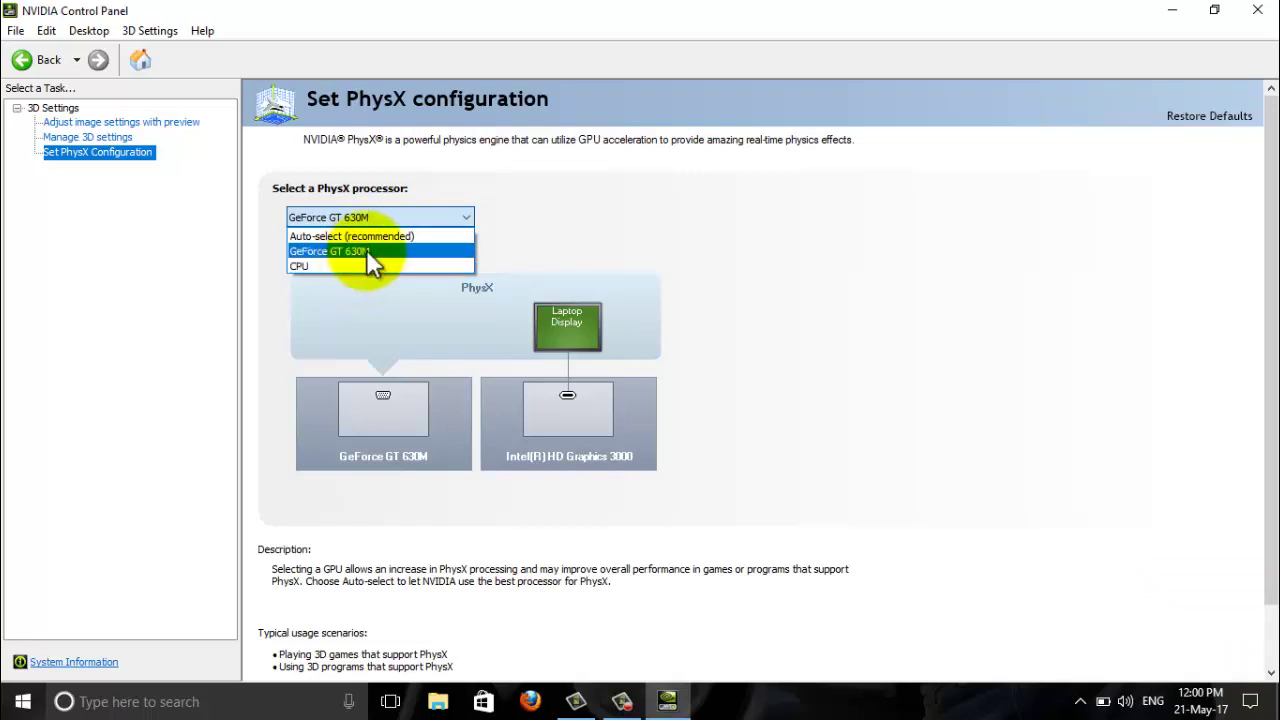
{"action": "left_click", "coordinate": [370, 252]}
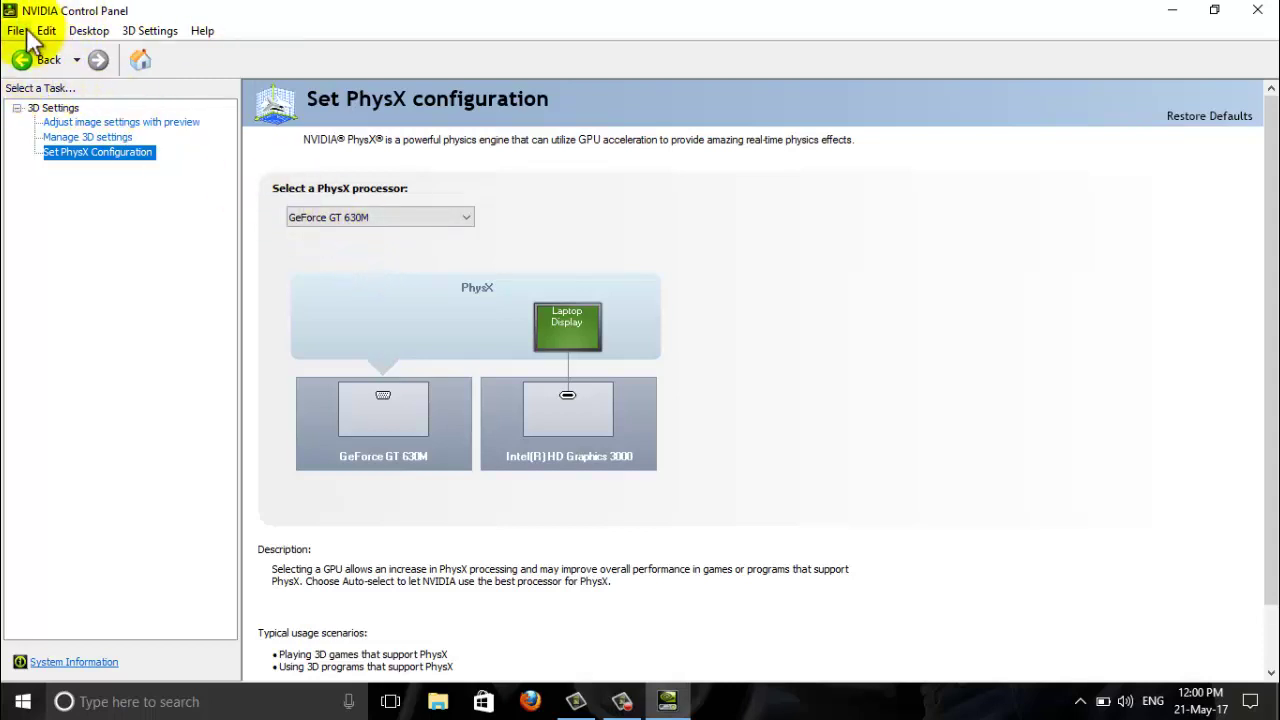
{"action": "left_click", "coordinate": [35, 58]}
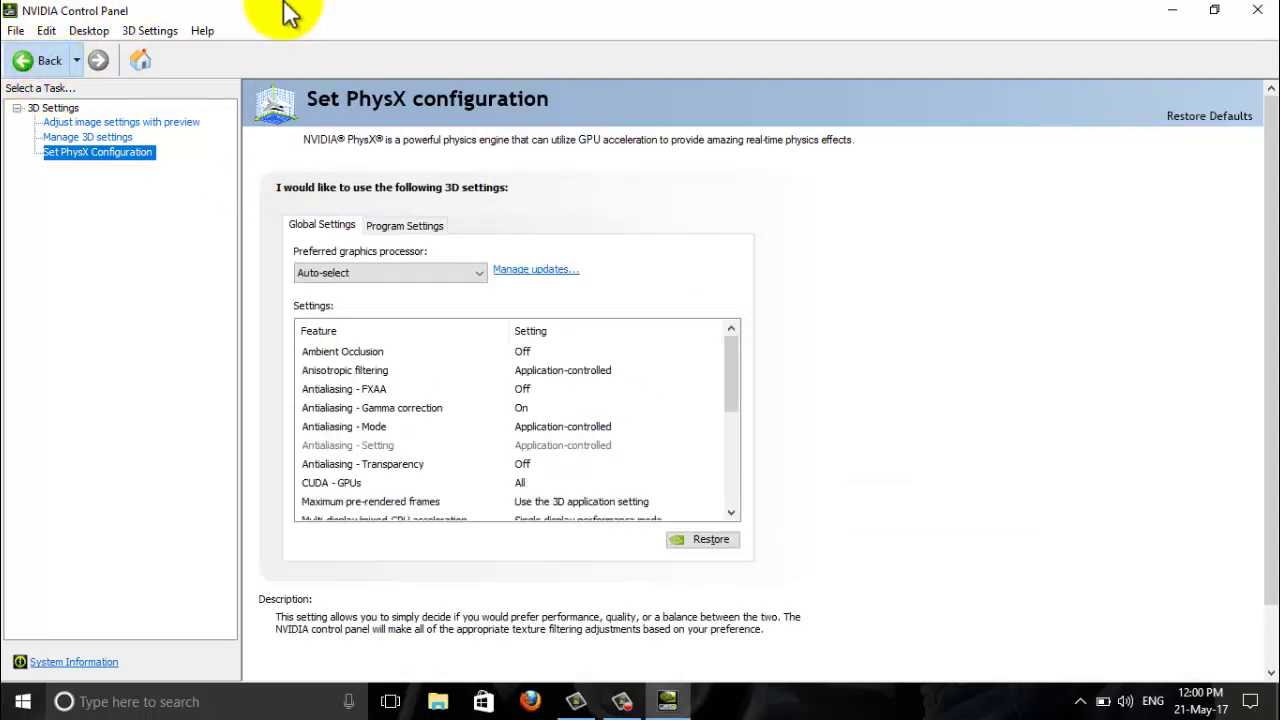
Close NVIDIA Control Panel and refresh the desktop three times
{"action": "left_click", "coordinate": [1262, 10]}
{"action": "right_click", "coordinate": [601, 199]}
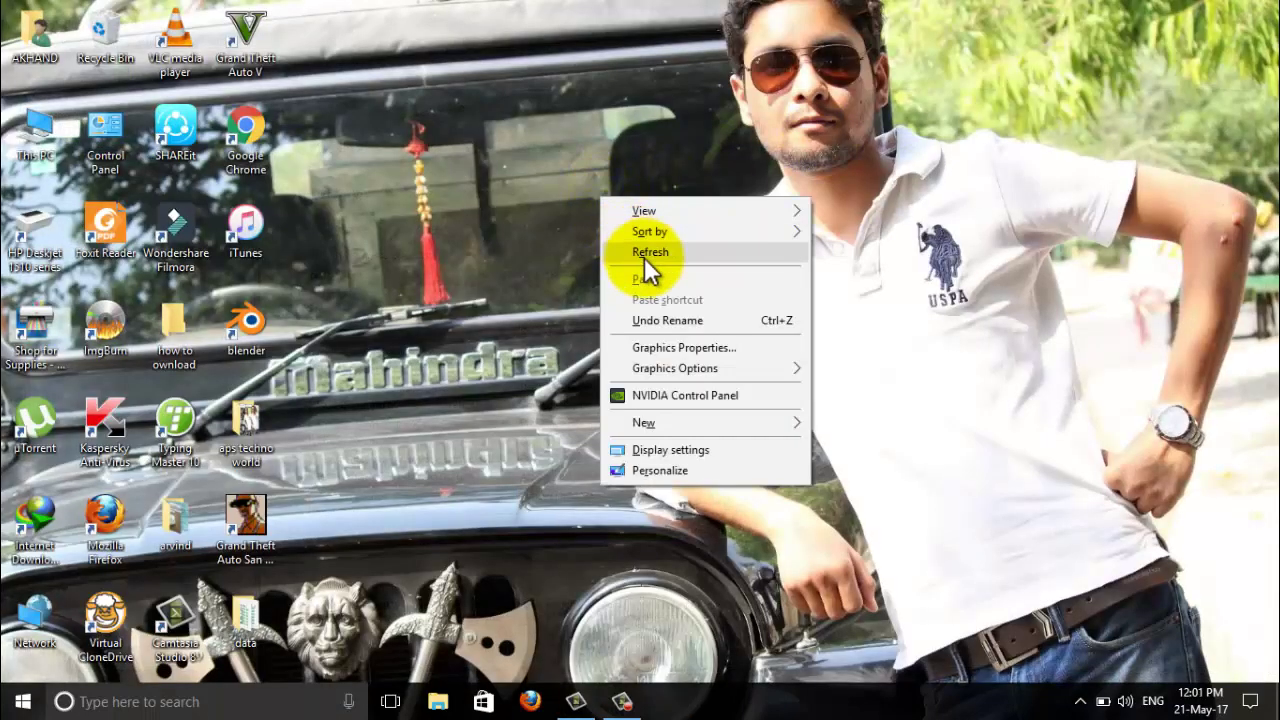
{"action": "left_click", "coordinate": [644, 257]}
{"action": "right_click", "coordinate": [662, 258]}
{"action": "left_click", "coordinate": [695, 314]}
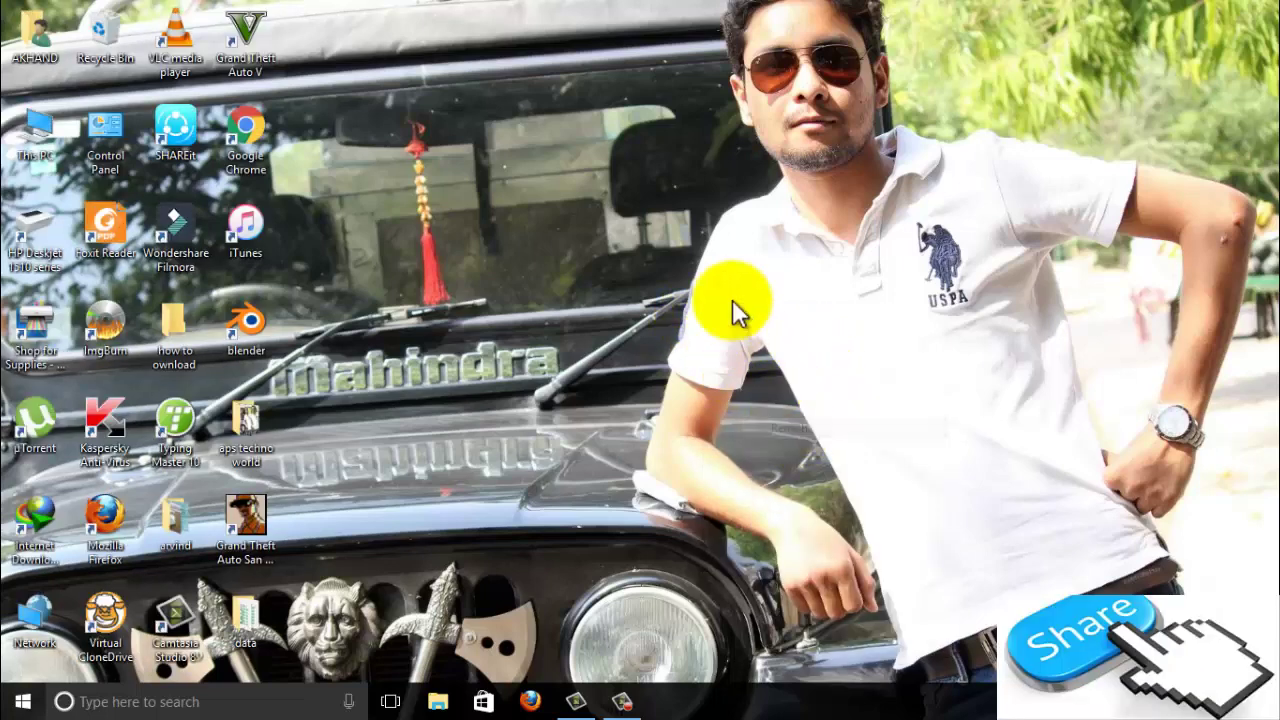
{"action": "right_click", "coordinate": [712, 248]}
{"action": "left_click", "coordinate": [758, 292]}
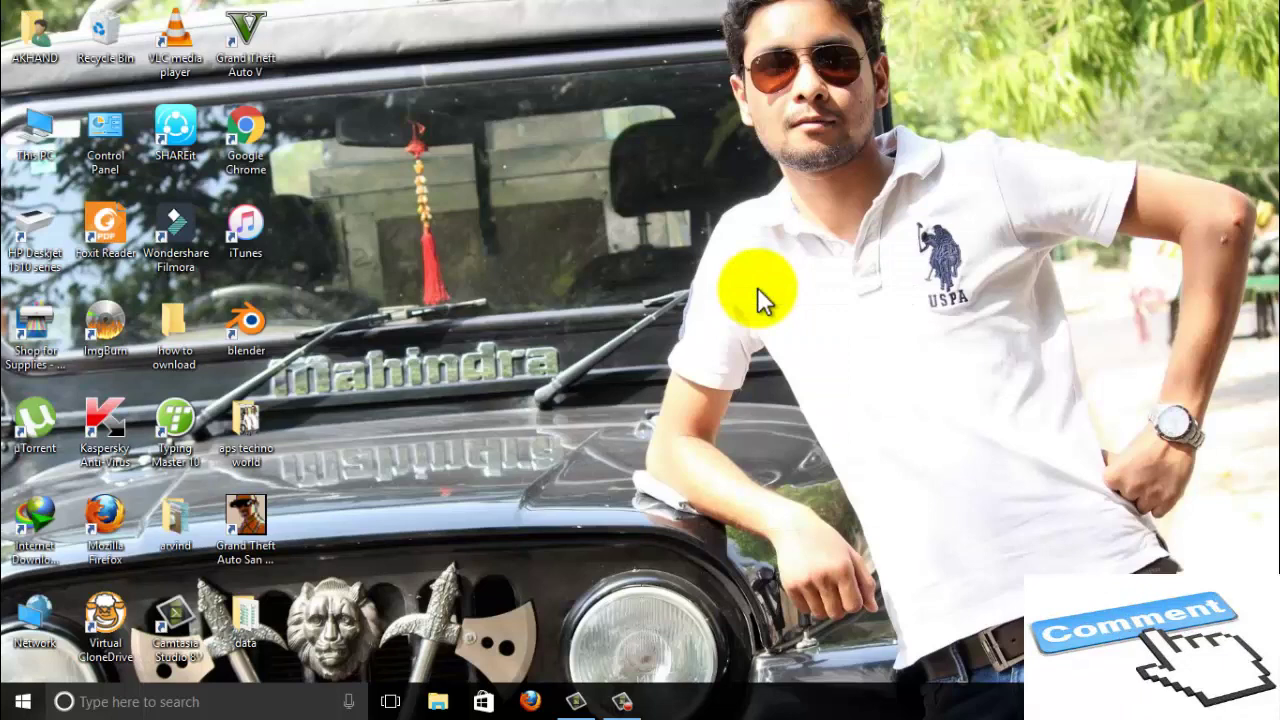